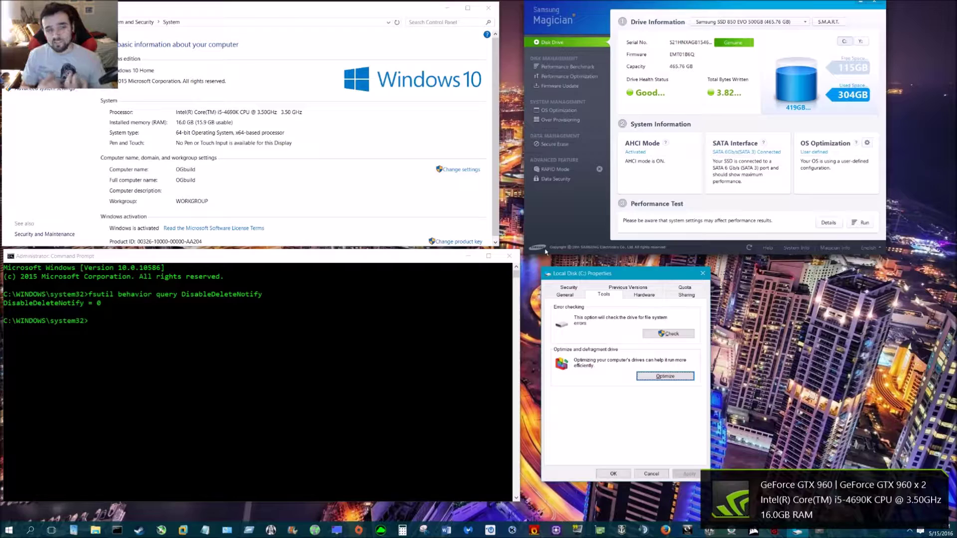
# Review Magician's OS Optimization list (Hibernation, Virtual Memory, Prefetch, Write Cache Buffer), then minimise Magician
pyautogui.click(601, 14)
pyautogui.moveTo(602, 14); pyautogui.dragTo(362, 73)
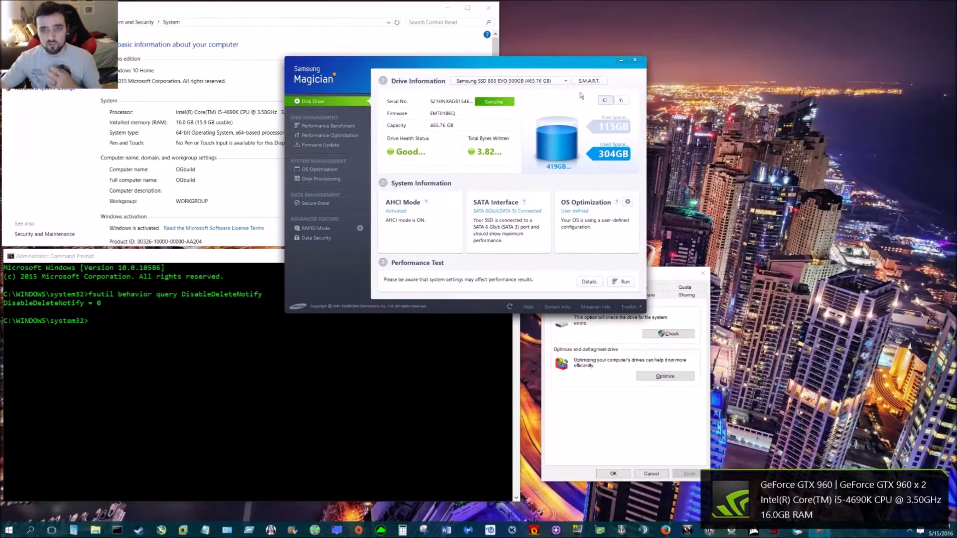
pyautogui.click(333, 169)
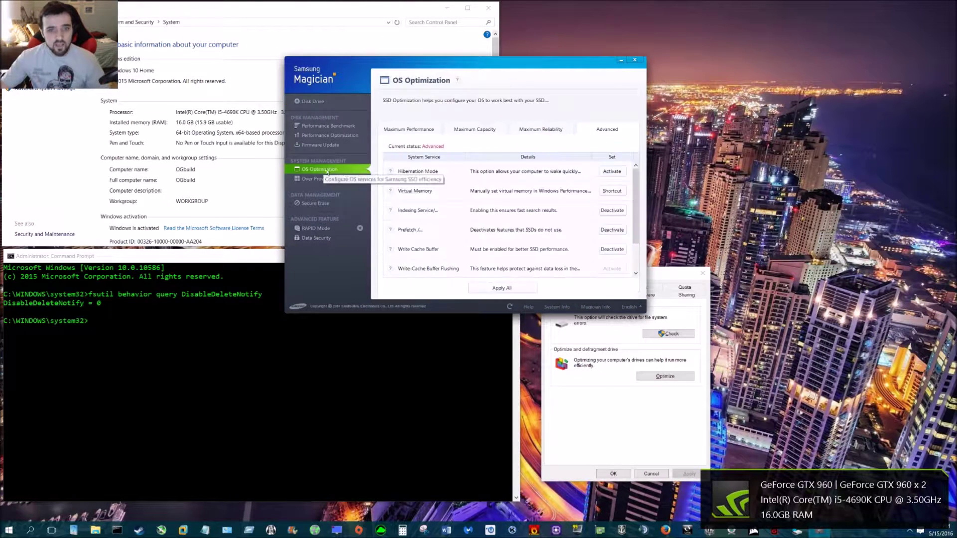
pyautogui.click(320, 179)
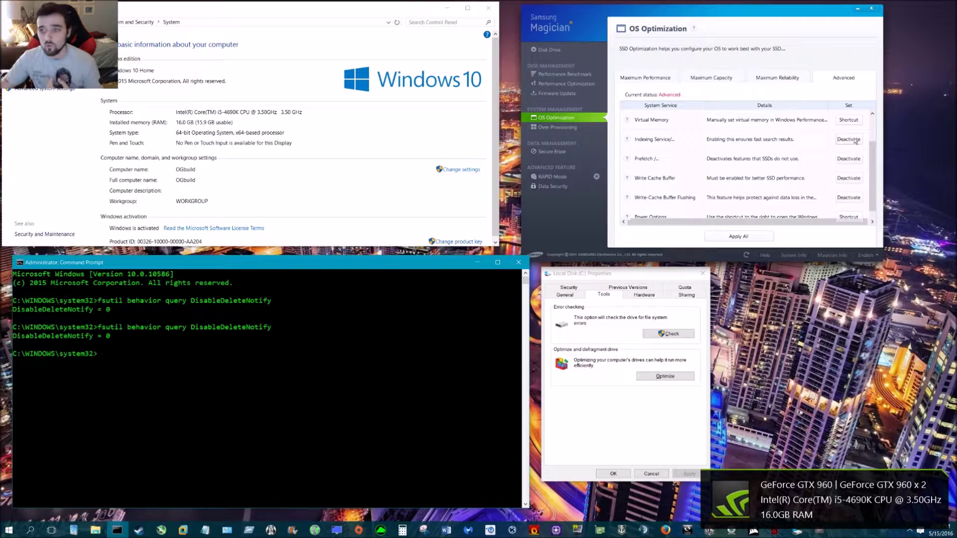
pyautogui.moveTo(870, 159); pyautogui.dragTo(857, 131)
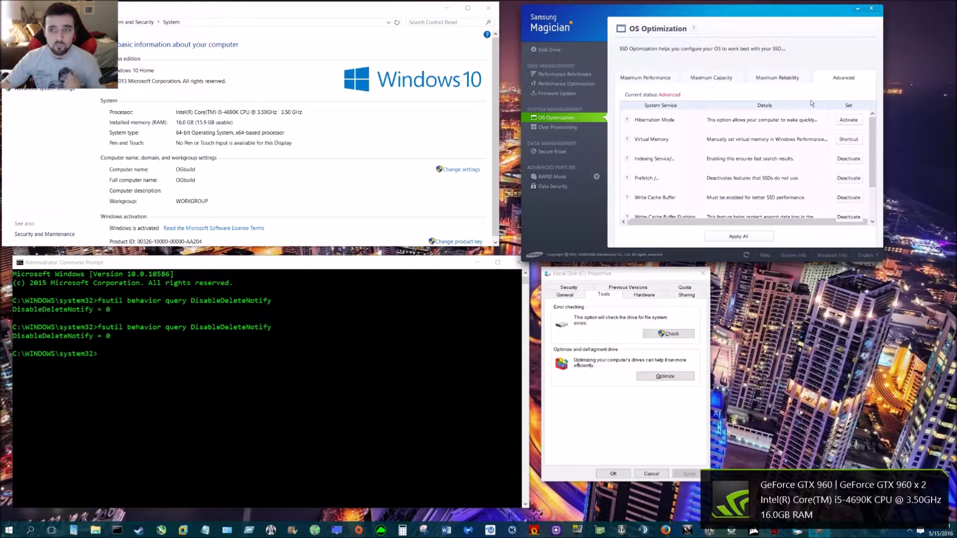
pyautogui.click(856, 14)
# Rerun fsutil behavior query DisableDeleteNotify to confirm TRIM still reports 0
pyautogui.moveTo(428, 263); pyautogui.dragTo(685, 95)
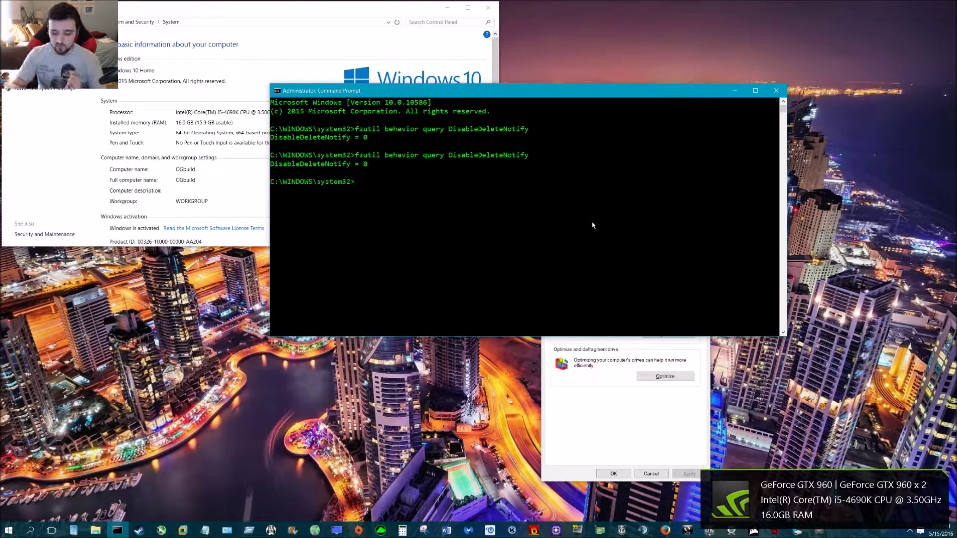
pyautogui.press('Up')
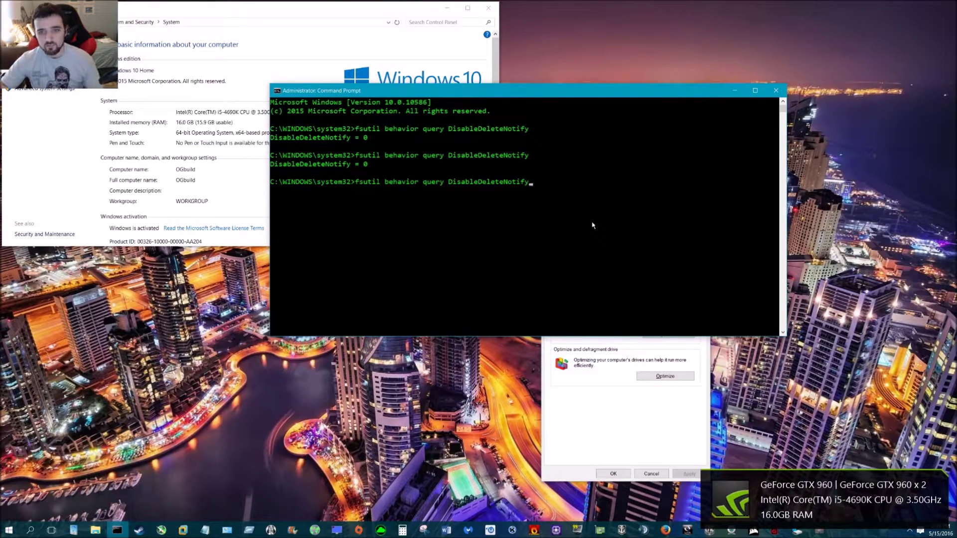
pyautogui.press('Return')
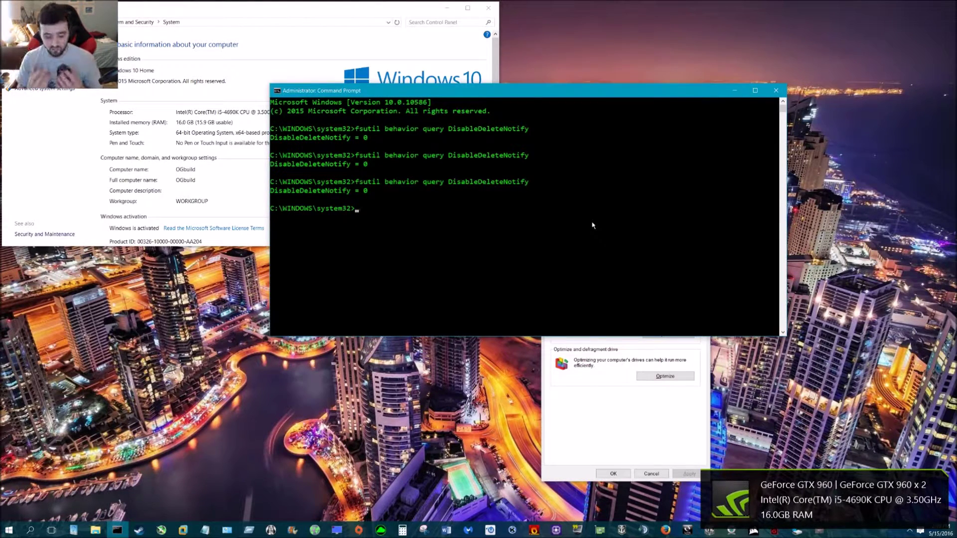
# Edit the recalled query toward 'set 0' but discard it unrun, revealing the drive properties
pyautogui.press('Up')
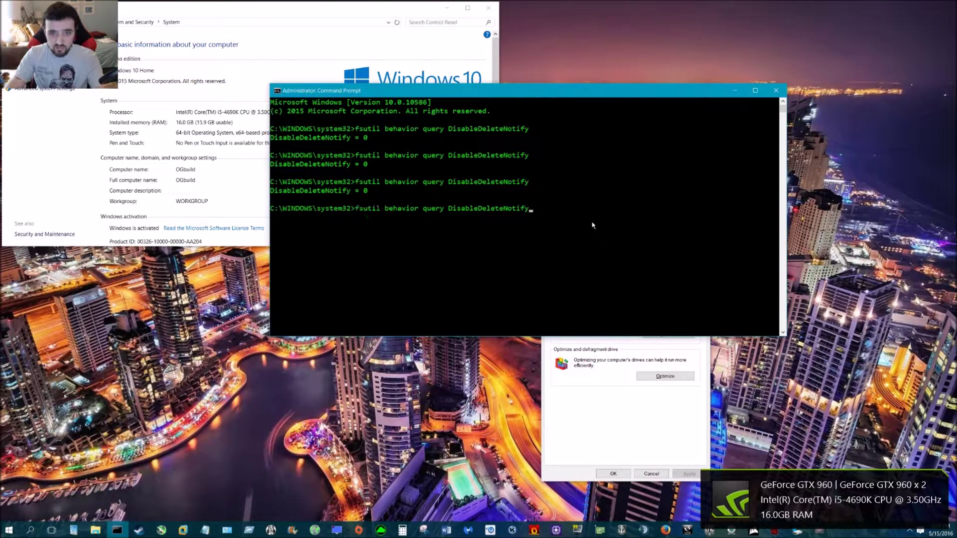
pyautogui.press('BackSpace')
pyautogui.press('BackSpace')
pyautogui.press('BackSpace')
pyautogui.press('BackSpace')
pyautogui.press('BackSpace')
pyautogui.press('BackSpace')
pyautogui.press('BackSpace')
pyautogui.press('BackSpace')
pyautogui.press('BackSpace')
pyautogui.press('BackSpace')
pyautogui.press('BackSpace')
pyautogui.press('BackSpace')
pyautogui.press('BackSpace')
pyautogui.press('BackSpace')
pyautogui.press('BackSpace')
pyautogui.press('BackSpace')
pyautogui.press('BackSpace')
pyautogui.press('BackSpace')
pyautogui.press('BackSpace')
pyautogui.press('BackSpace')
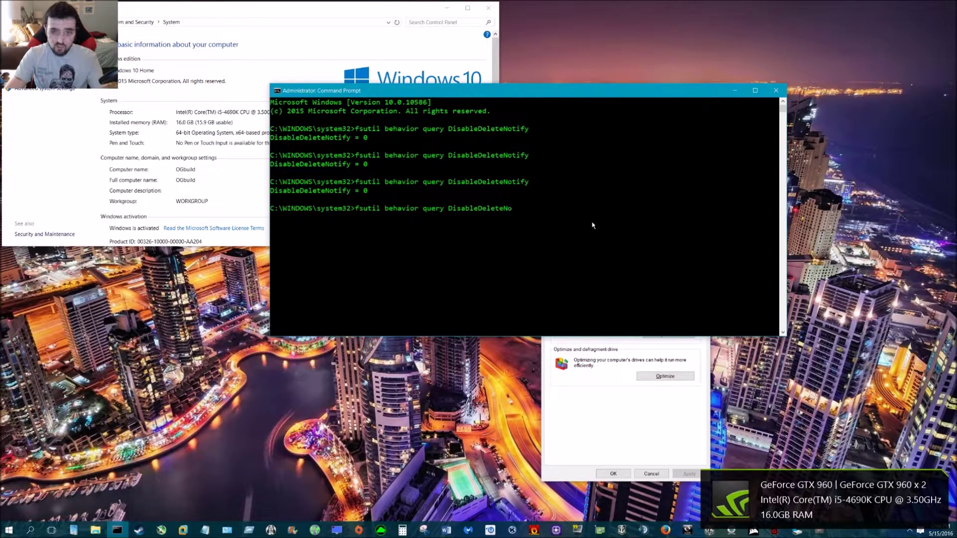
pyautogui.press('BackSpace')
pyautogui.press('BackSpace')
pyautogui.press('BackSpace')
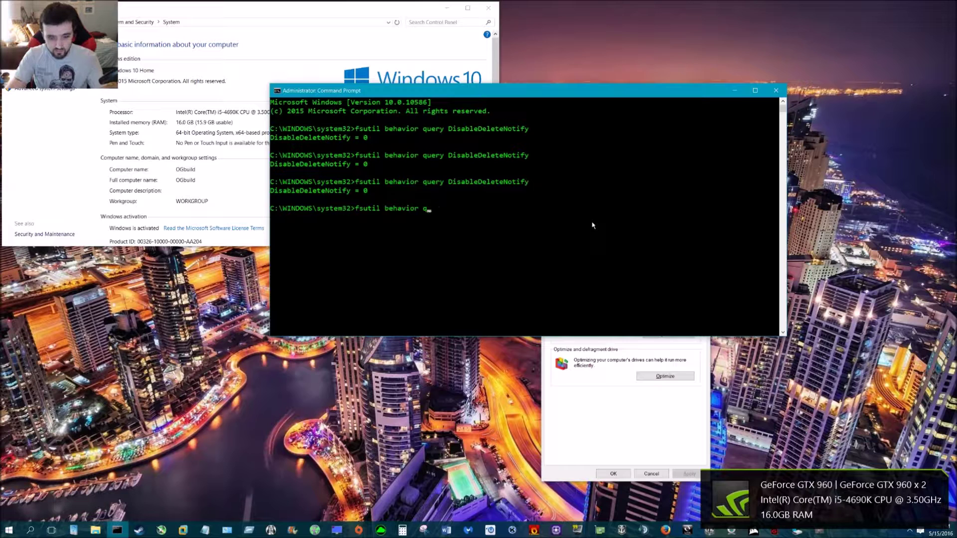
pyautogui.write('set 0')
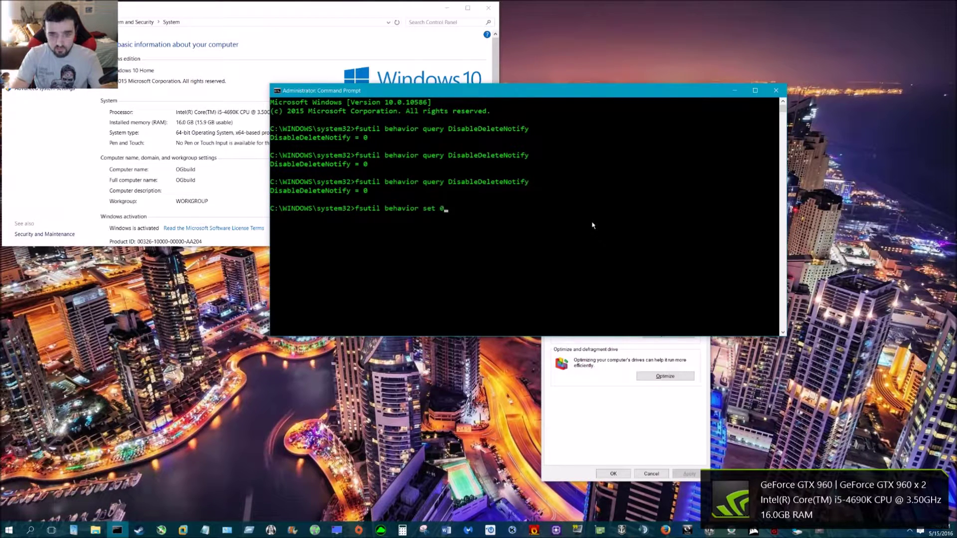
pyautogui.press('BackSpace')
pyautogui.press('BackSpace')
pyautogui.press('BackSpace')
pyautogui.press('BackSpace')
pyautogui.press('BackSpace')
pyautogui.press('BackSpace')
pyautogui.press('BackSpace')
pyautogui.press('BackSpace')
pyautogui.press('BackSpace')
pyautogui.press('BackSpace')
pyautogui.press('BackSpace')
pyautogui.press('BackSpace')
pyautogui.press('BackSpace')
pyautogui.press('BackSpace')
pyautogui.press('BackSpace')
pyautogui.press('BackSpace')
pyautogui.press('BackSpace')
pyautogui.press('BackSpace')
pyautogui.press('BackSpace')
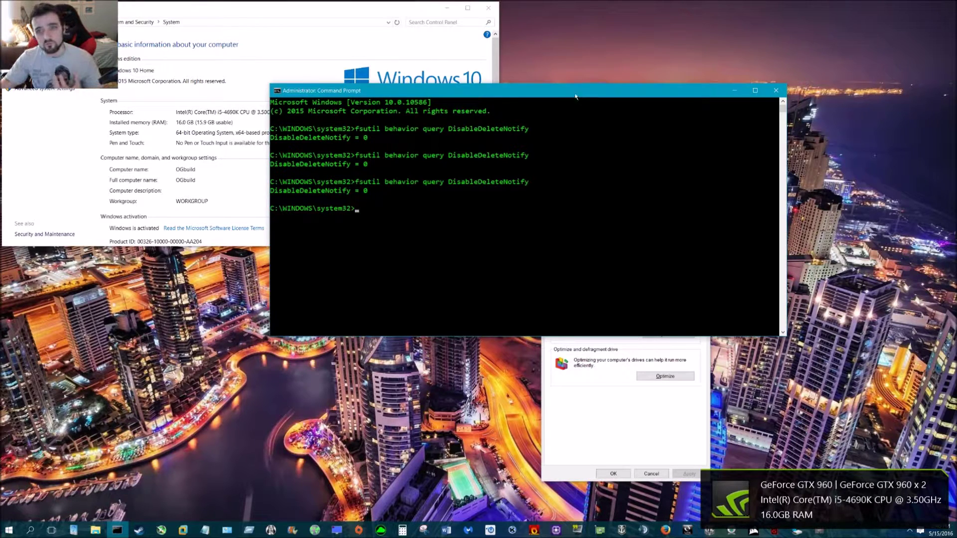
pyautogui.moveTo(571, 91); pyautogui.dragTo(699, 29)
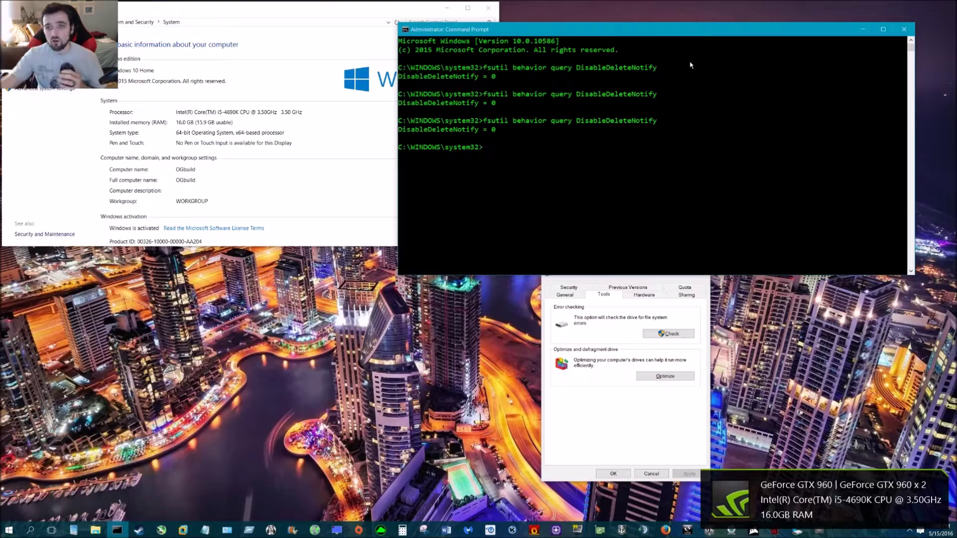
# Close Command Prompt and open This PC from Start beside the System window
pyautogui.click(904, 30)
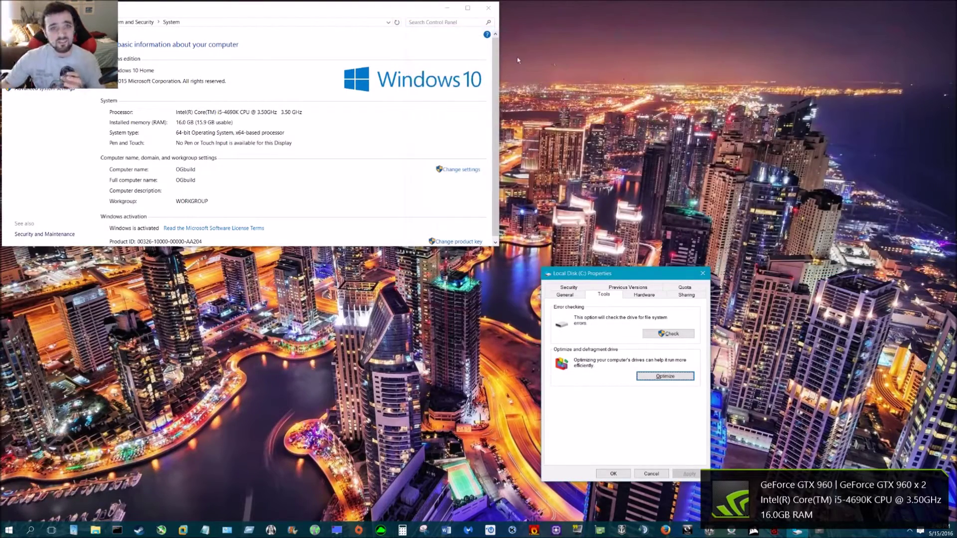
pyautogui.moveTo(344, 15); pyautogui.dragTo(666, 23)
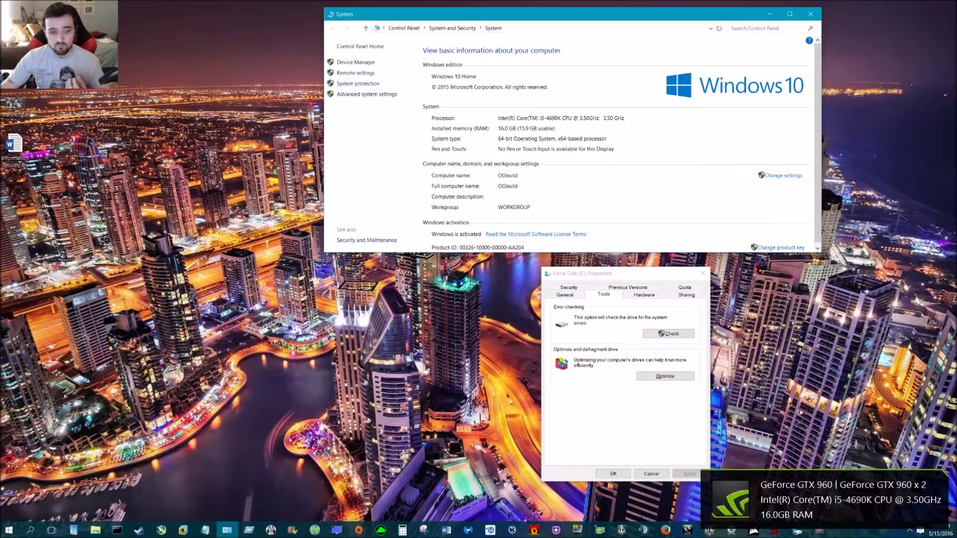
pyautogui.press('super')
pyautogui.click(229, 356)
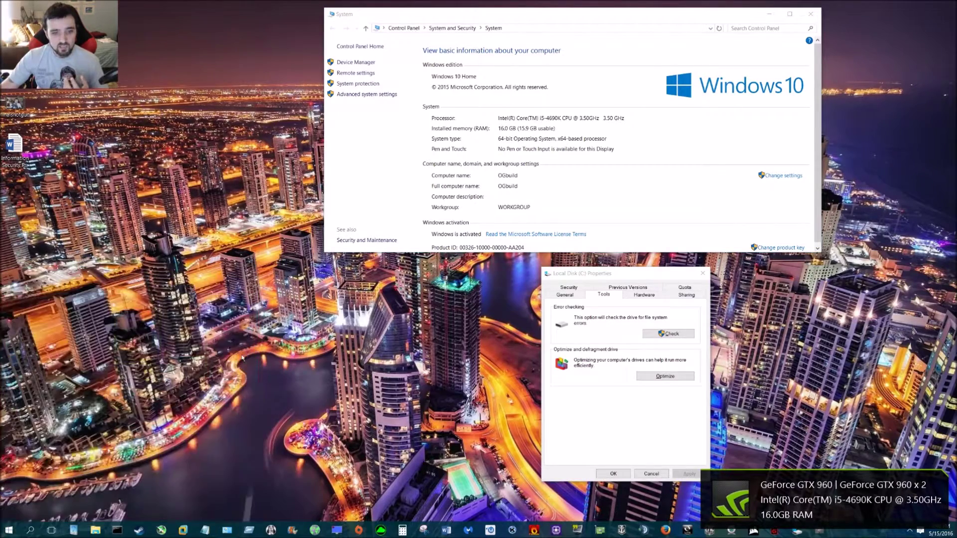
pyautogui.moveTo(621, 233); pyautogui.dragTo(381, 148)
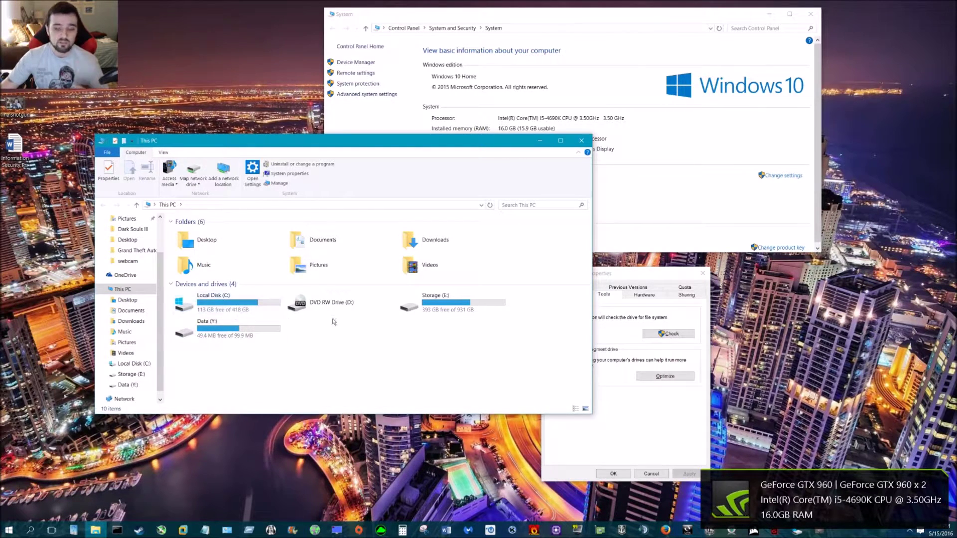
# Check the Storage (E:) drive in This PC, then close the window
pyautogui.click(448, 312)
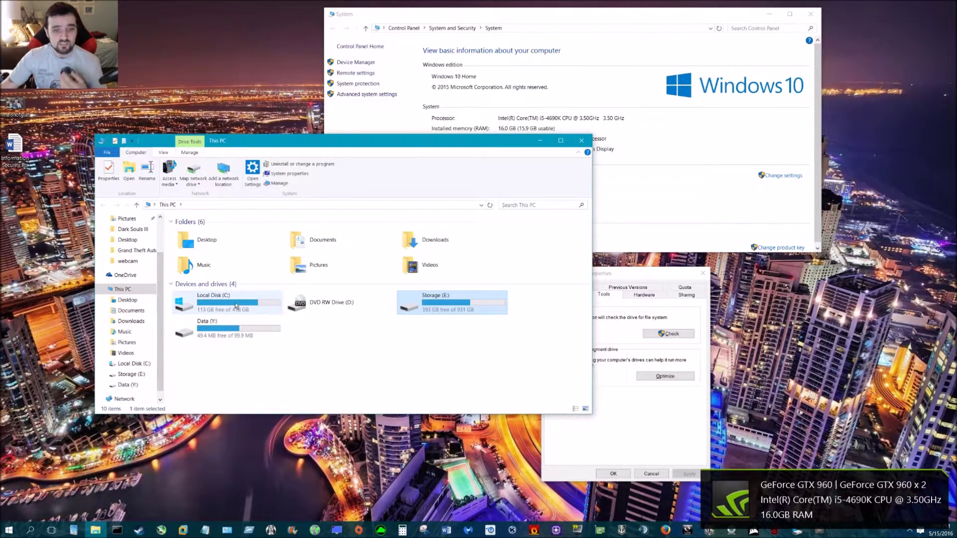
pyautogui.moveTo(489, 142); pyautogui.dragTo(469, 160)
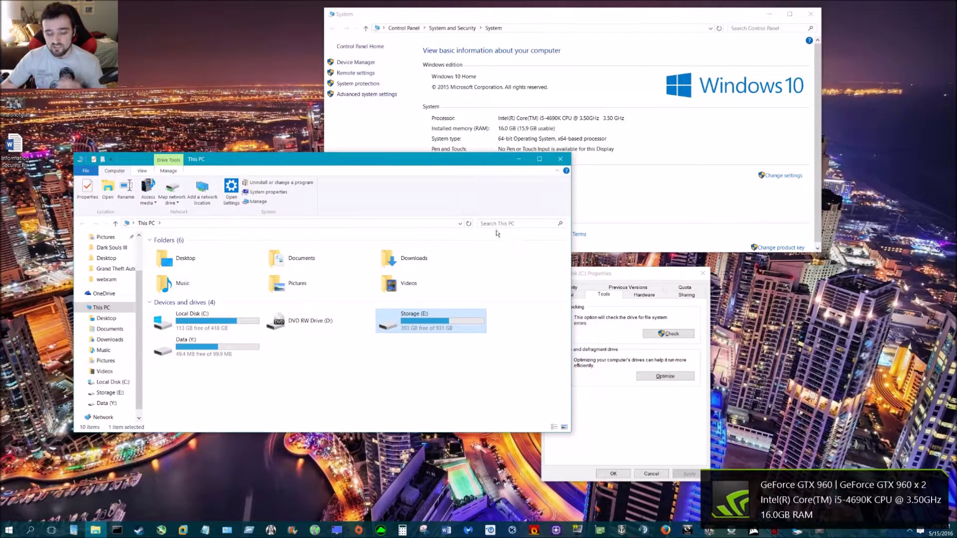
pyautogui.click(560, 159)
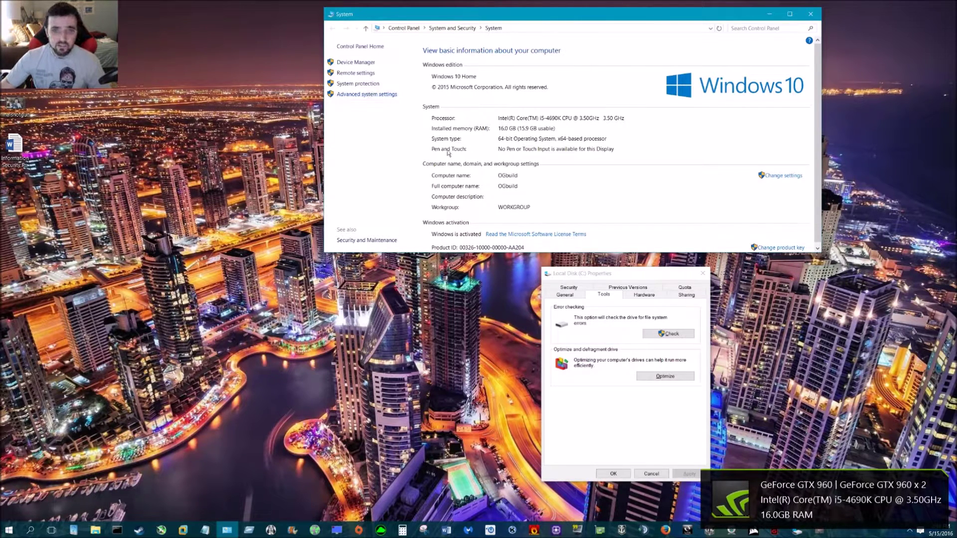
# Open Performance Options from System Properties and show its Advanced settings
pyautogui.click(362, 100)
pyautogui.moveTo(143, 19); pyautogui.dragTo(290, 98)
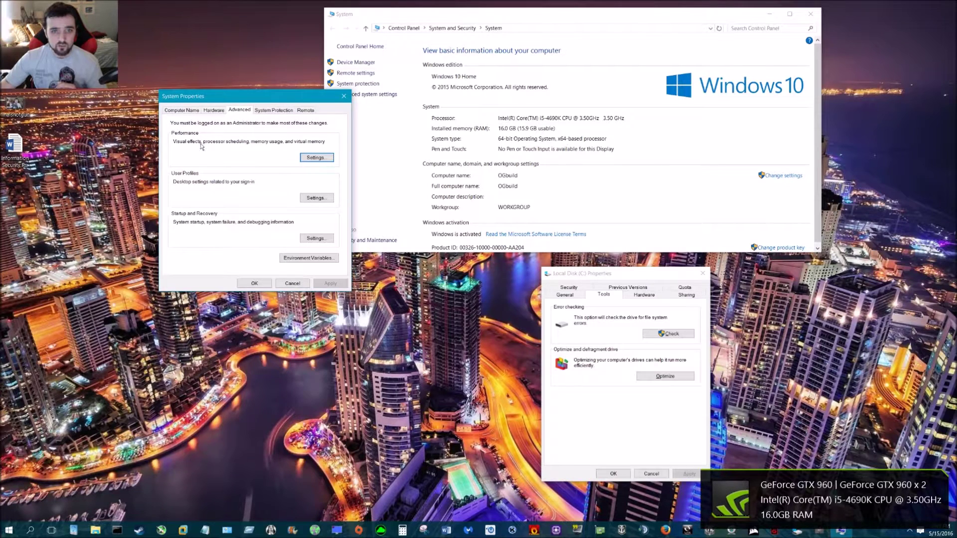
pyautogui.click(306, 159)
pyautogui.click(219, 143)
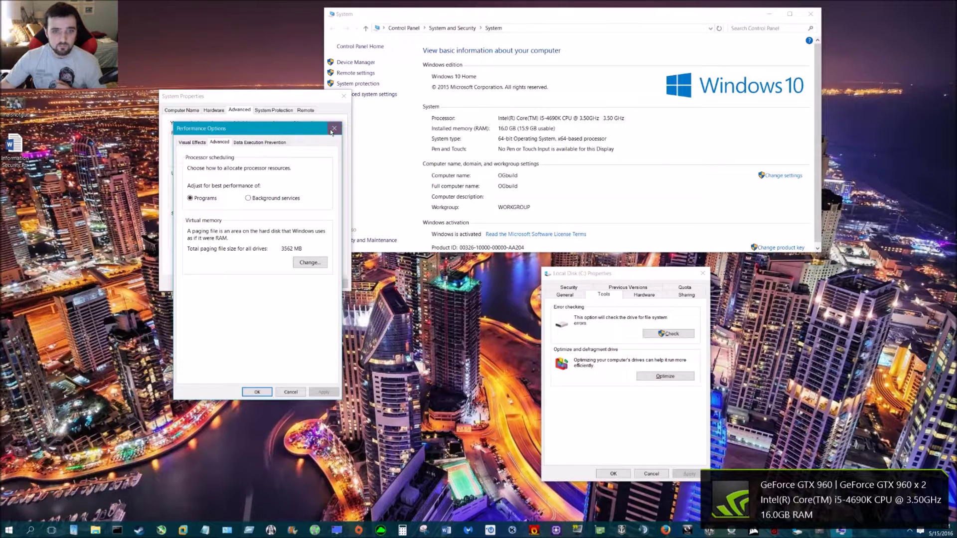
pyautogui.moveTo(274, 129); pyautogui.dragTo(286, 126)
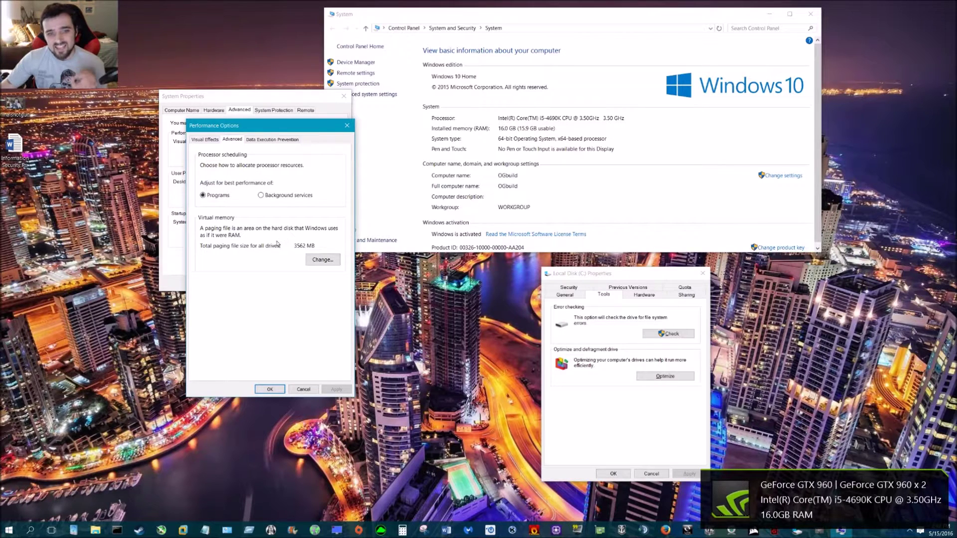
# Keep the paging file System managed on E: with none on C:, and confirm
pyautogui.click(323, 260)
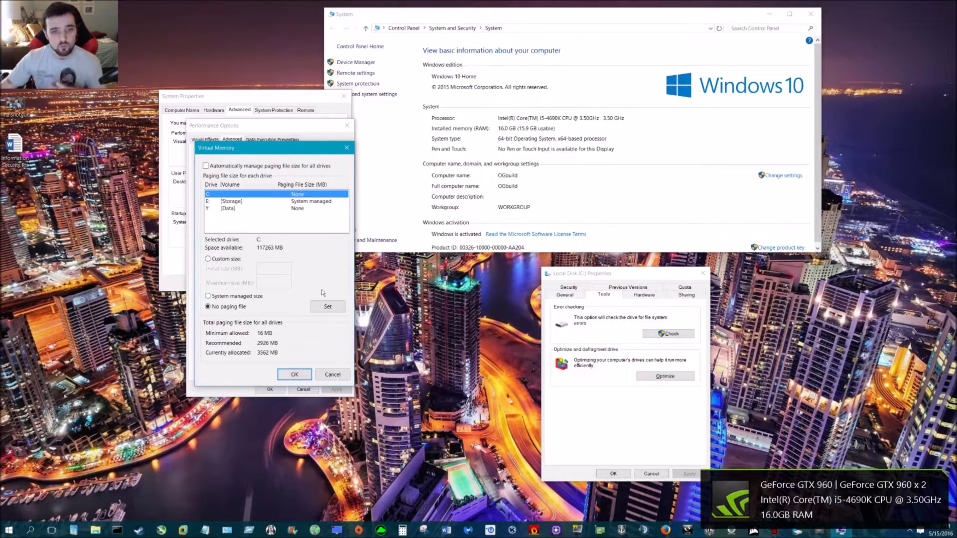
pyautogui.click(301, 202)
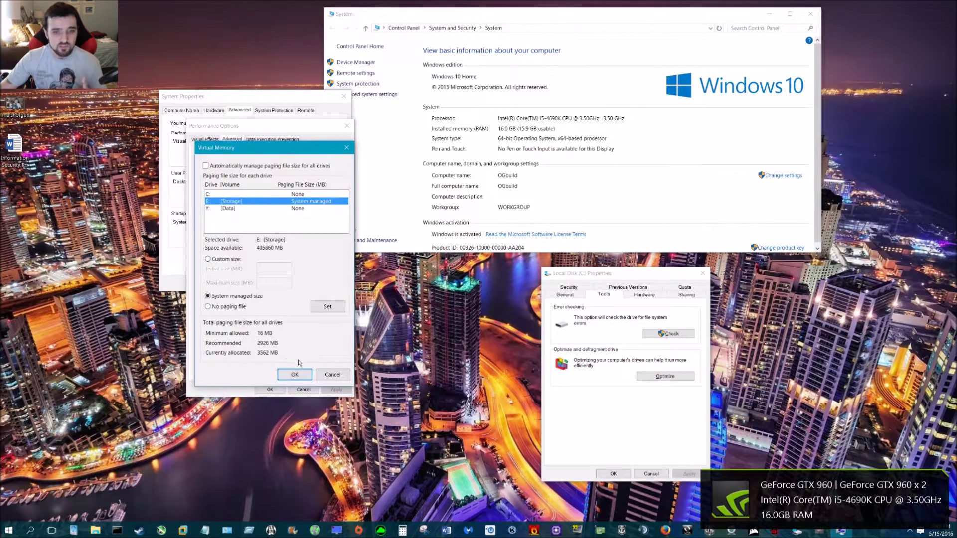
pyautogui.click(301, 376)
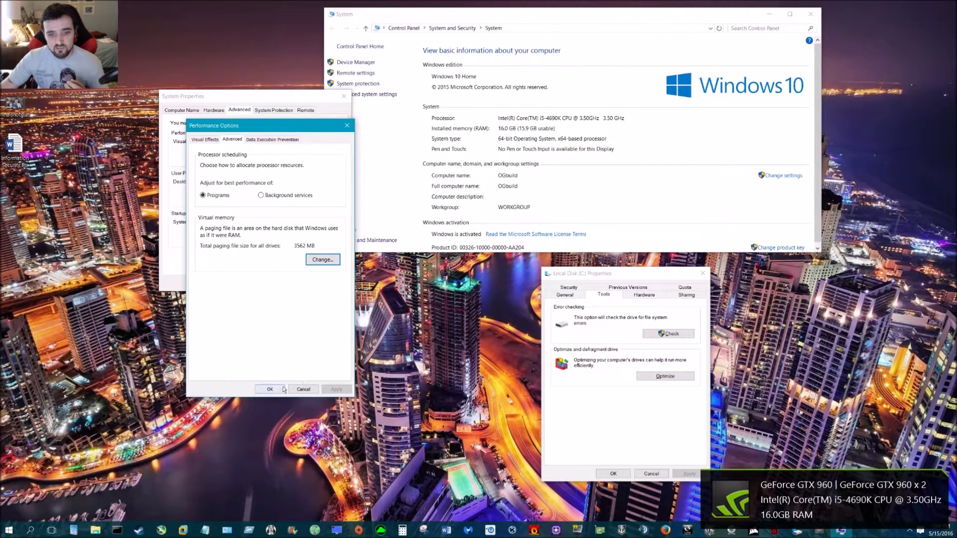
pyautogui.click(347, 126)
# Close System Properties and the C: drive Properties, then bring Samsung Magician up beside System
pyautogui.click(343, 95)
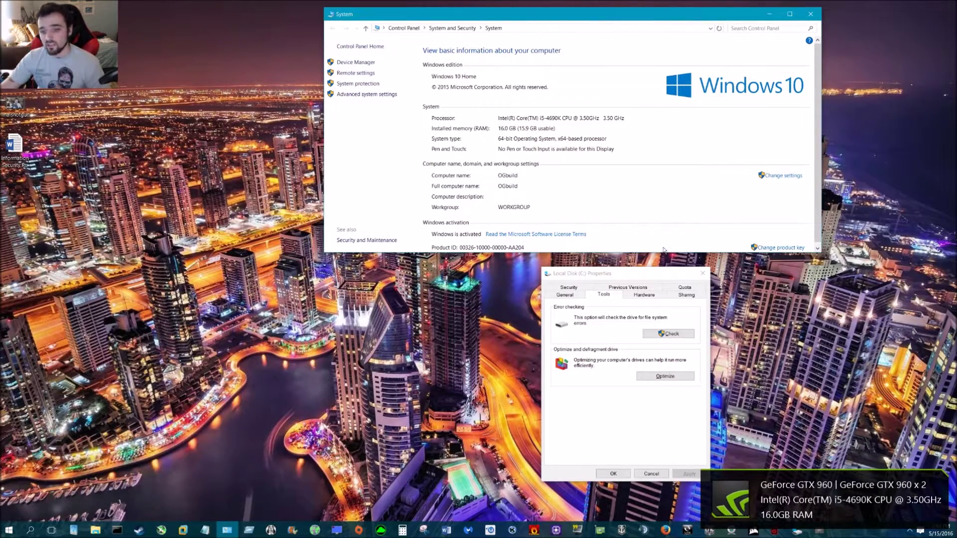
pyautogui.click(702, 274)
pyautogui.moveTo(602, 13); pyautogui.dragTo(502, 69)
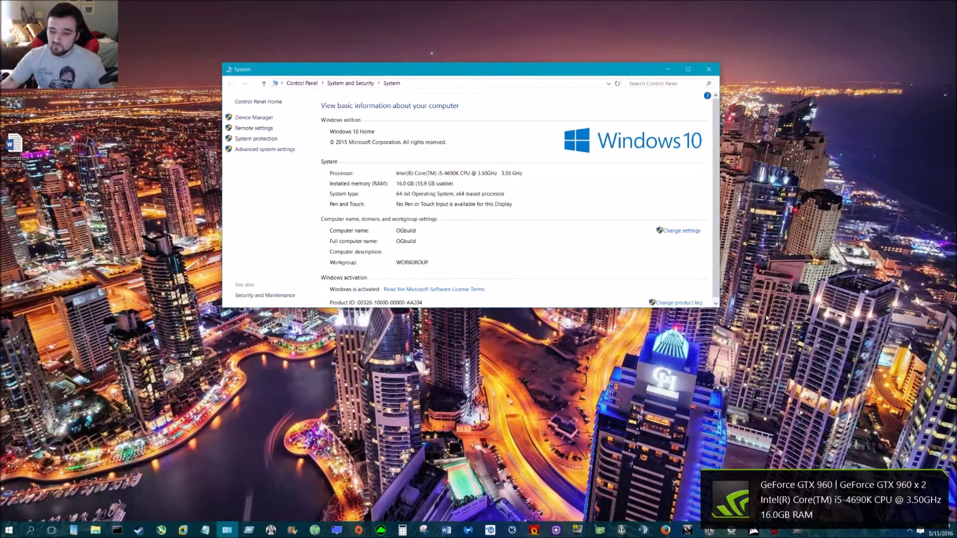
pyautogui.click(795, 531)
pyautogui.moveTo(686, 15); pyautogui.dragTo(453, 66)
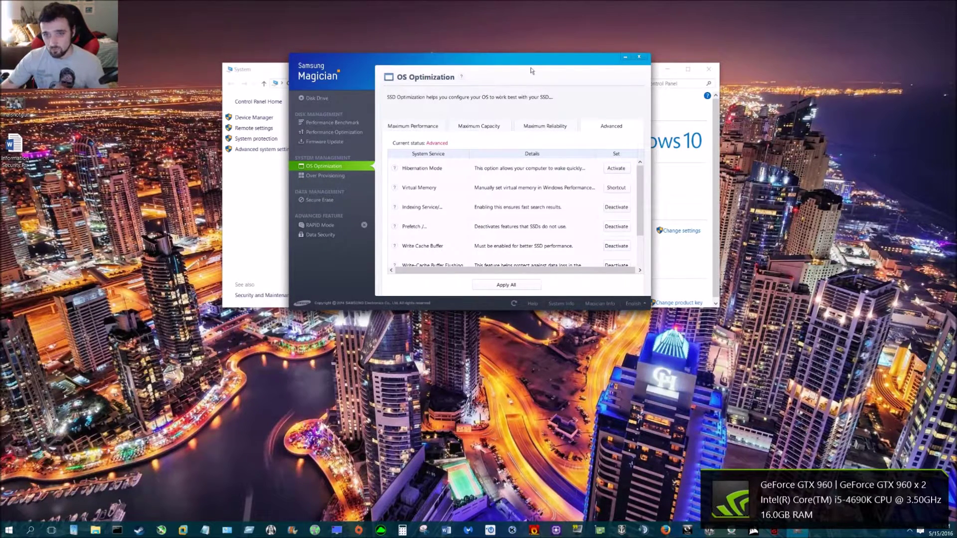
pyautogui.moveTo(531, 70); pyautogui.dragTo(719, 156)
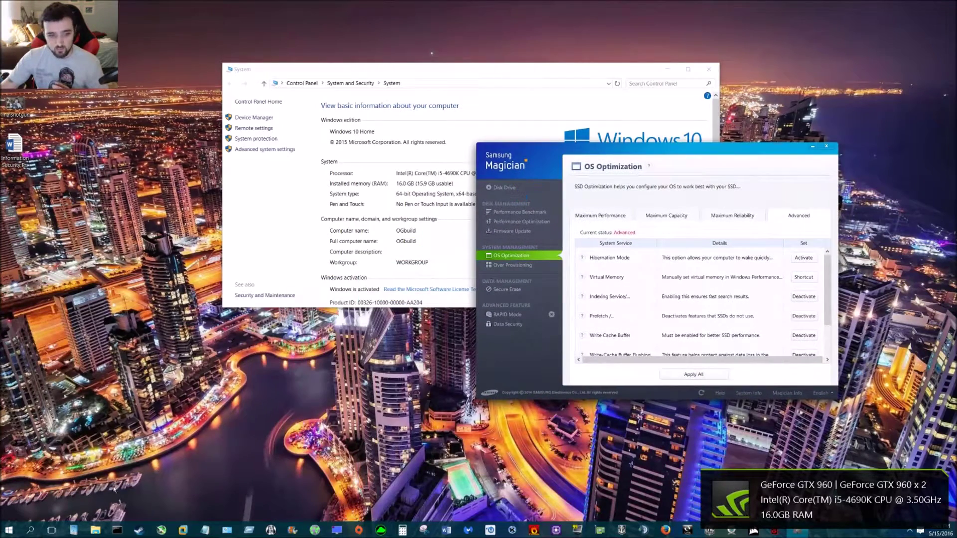
# Open Local Disk (C:) Properties from This PC in File Explorer
pyautogui.click(7, 530)
pyautogui.rightClick(235, 369)
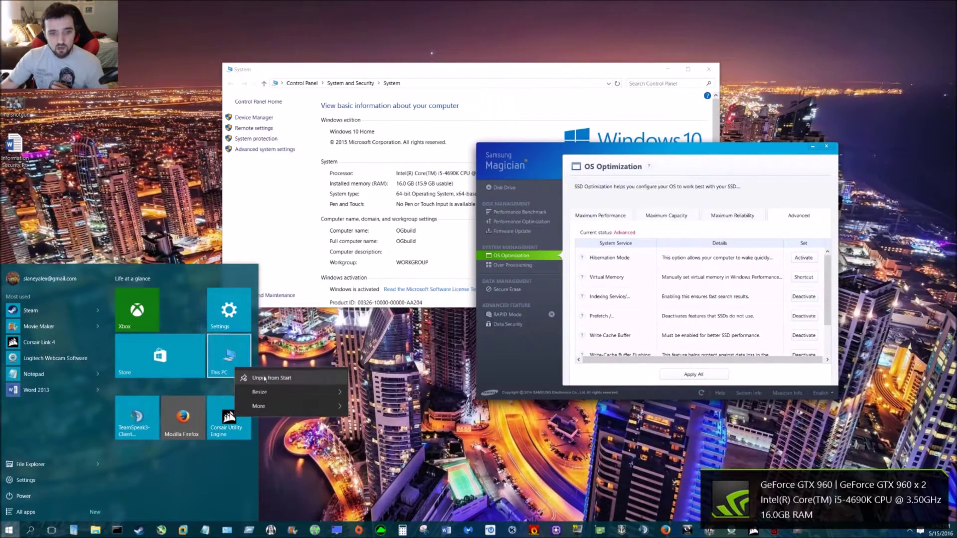
pyautogui.click(233, 357)
pyautogui.click(233, 357)
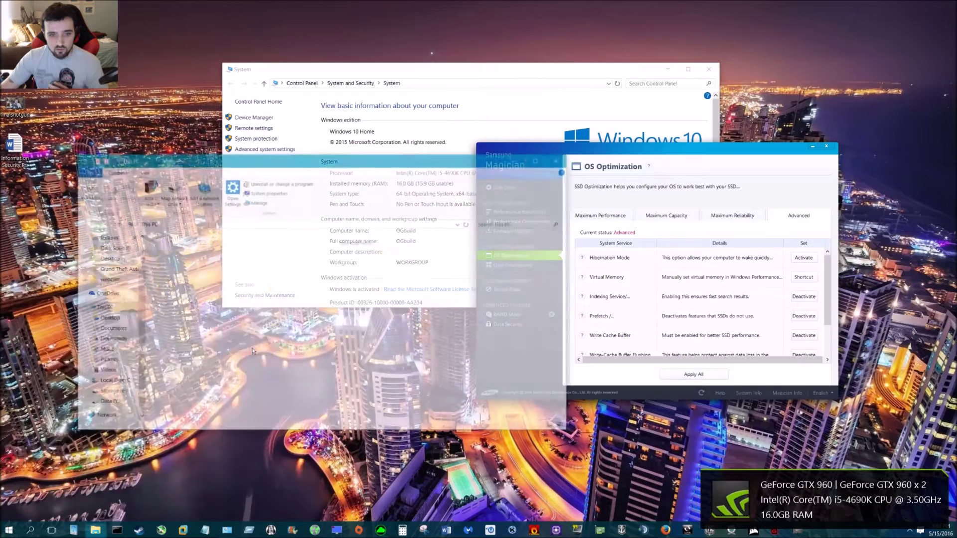
pyautogui.rightClick(210, 323)
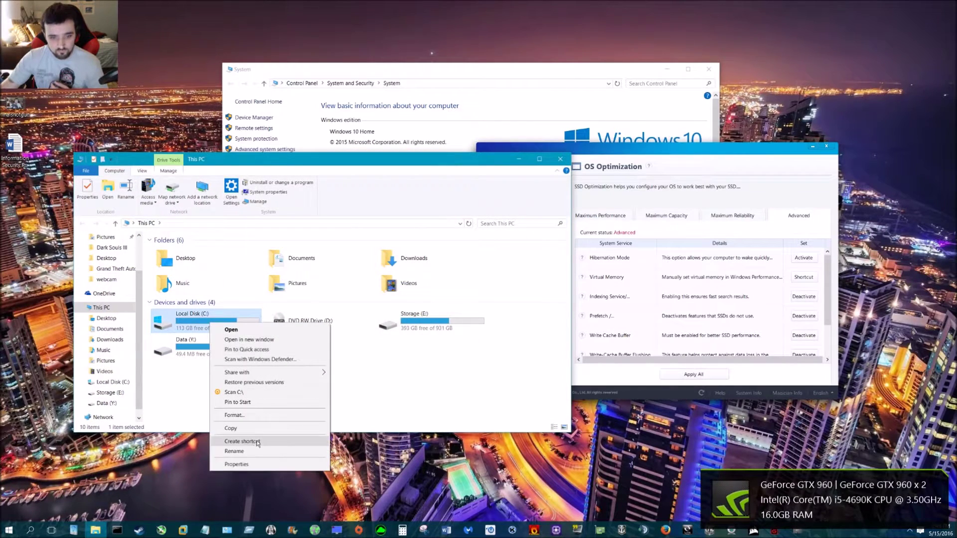
pyautogui.click(242, 466)
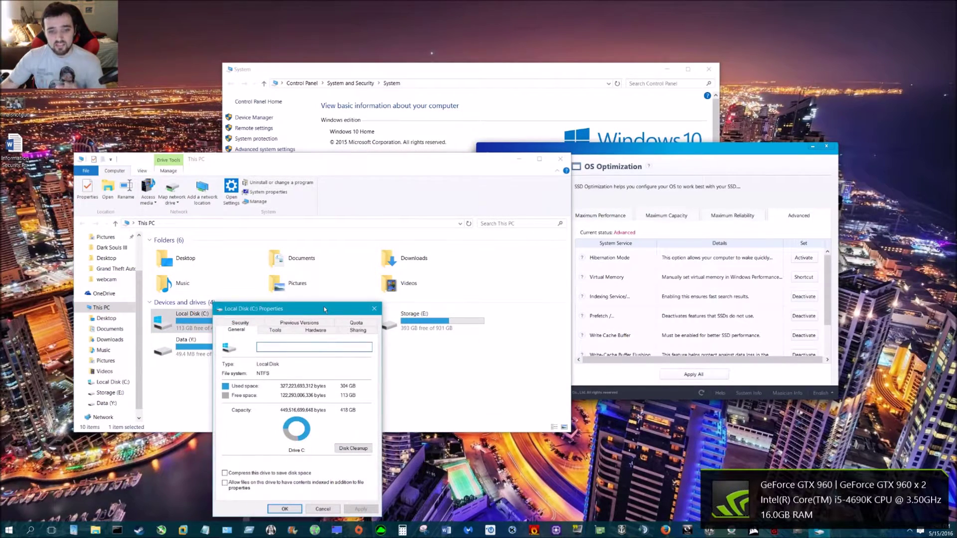
pyautogui.moveTo(324, 306); pyautogui.dragTo(424, 194)
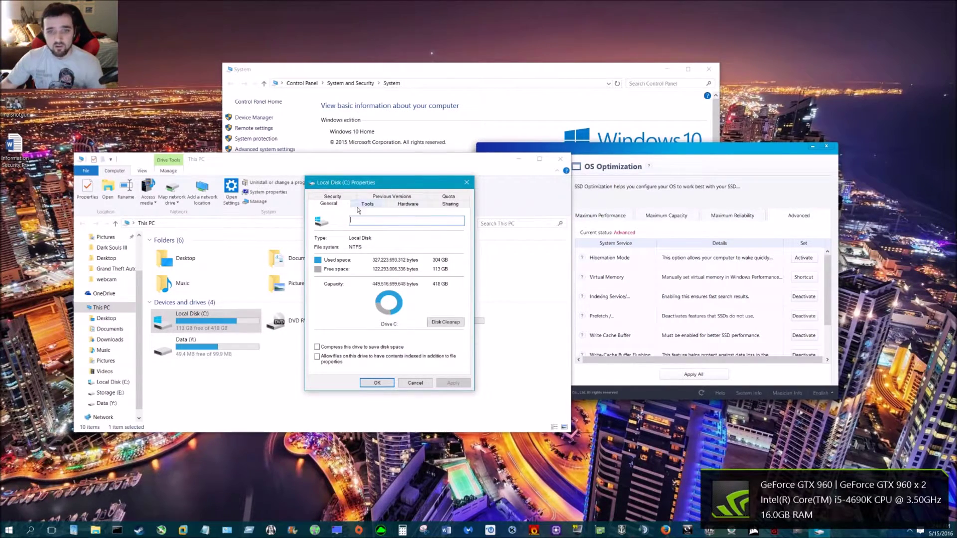
# Run error checking on C: from the Tools tab and cancel, since no scan is needed
pyautogui.click(403, 204)
pyautogui.click(368, 204)
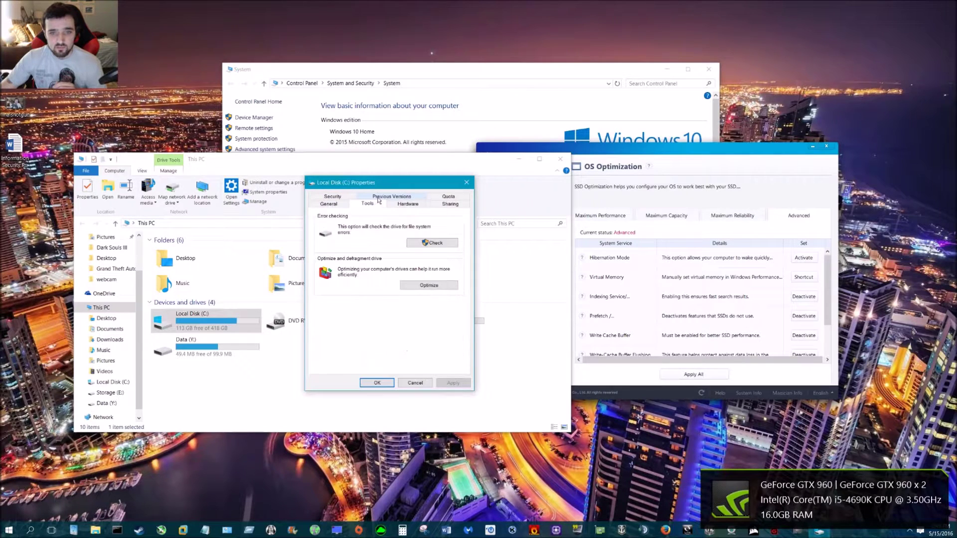
pyautogui.click(433, 244)
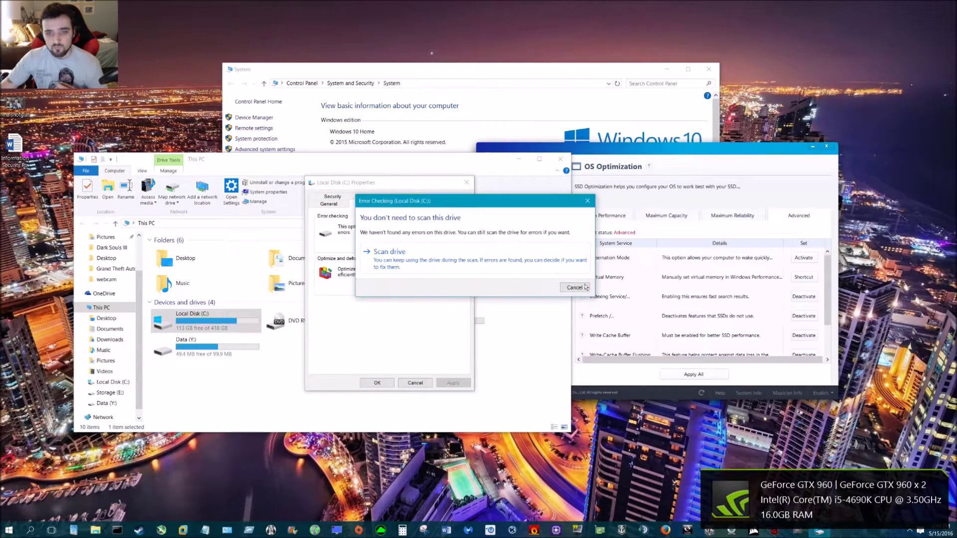
pyautogui.click(578, 287)
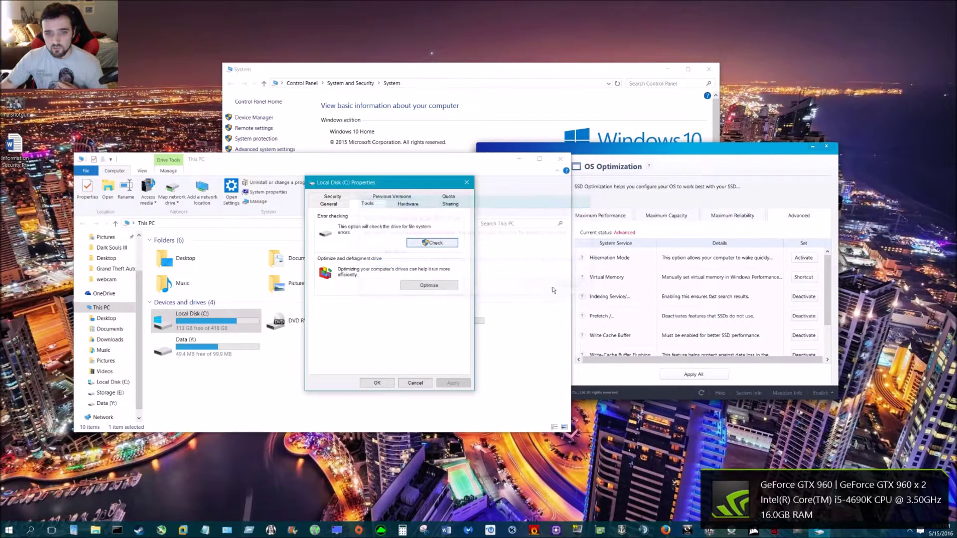
# Confirm in Optimize Drives that Scheduled optimization is Off, then close it
pyautogui.click(428, 285)
pyautogui.moveTo(439, 156); pyautogui.dragTo(335, 107)
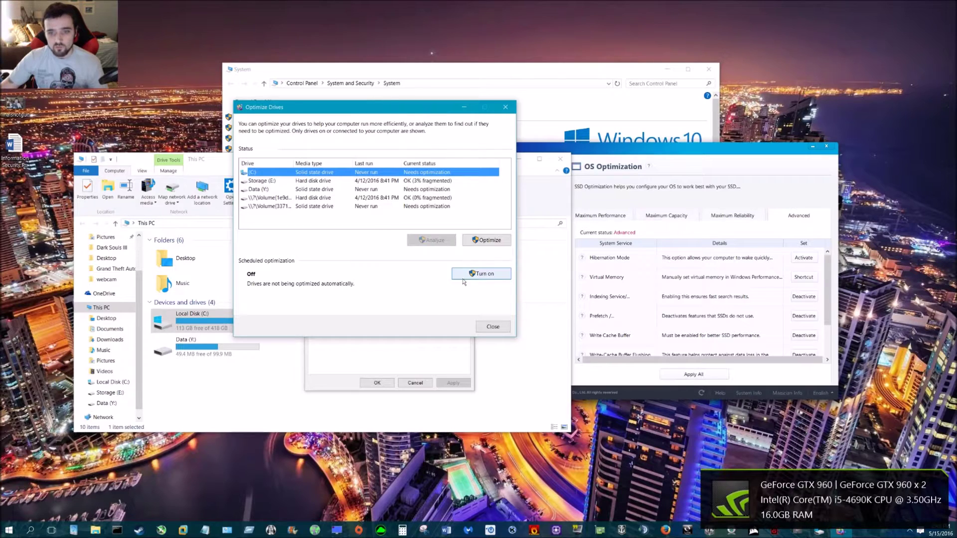
pyautogui.click(492, 327)
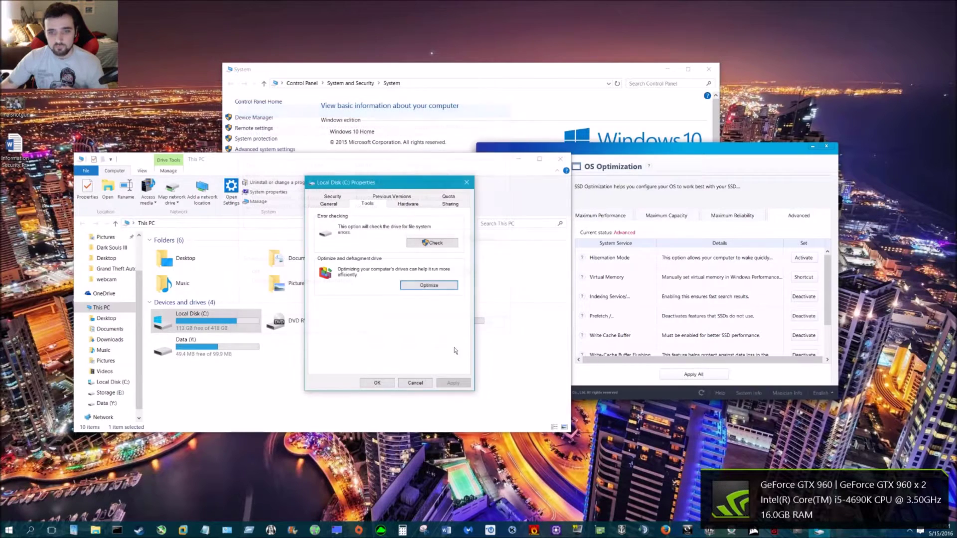
# Close C: Properties, This PC and System windows, then scroll Magician's Advanced services list
pyautogui.click(388, 385)
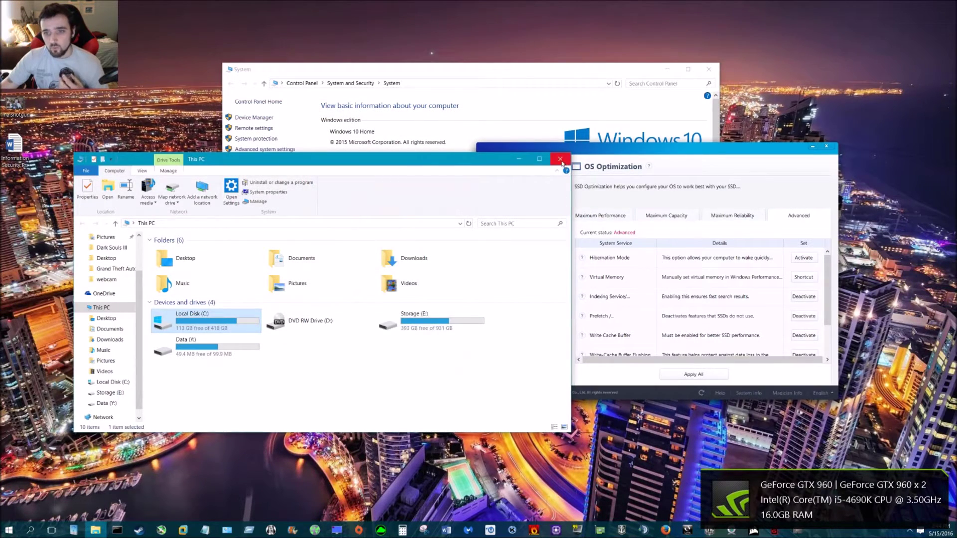
pyautogui.click(560, 159)
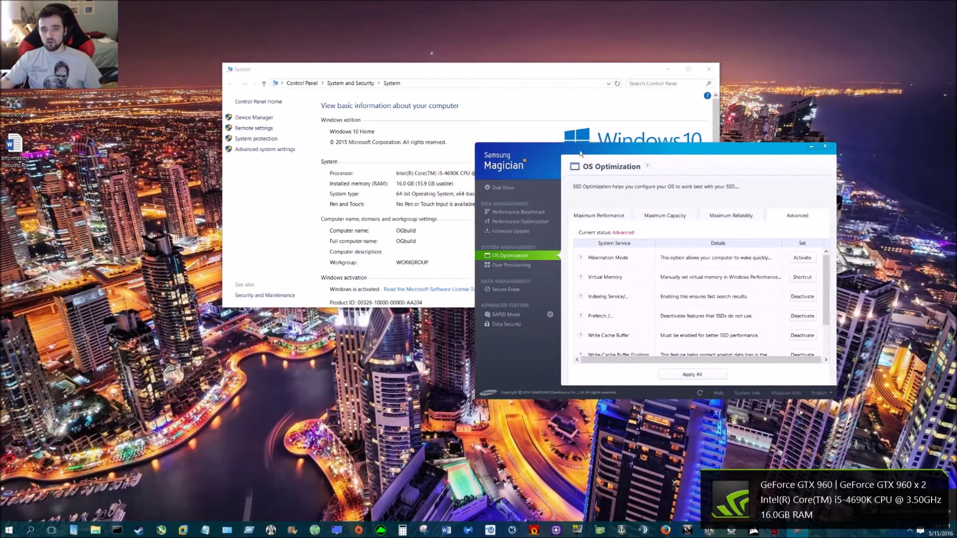
pyautogui.moveTo(582, 152); pyautogui.dragTo(377, 98)
pyautogui.click(709, 69)
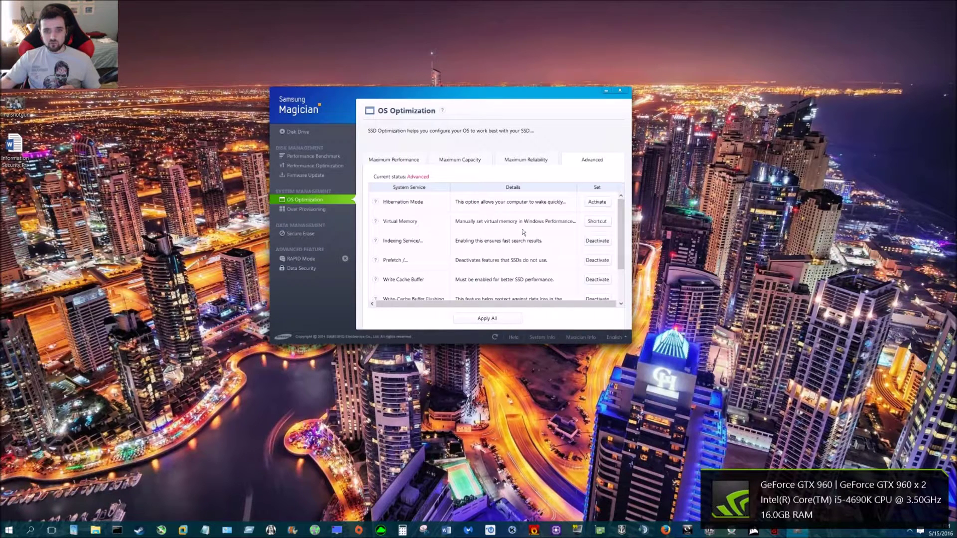
pyautogui.moveTo(619, 214); pyautogui.dragTo(621, 241)
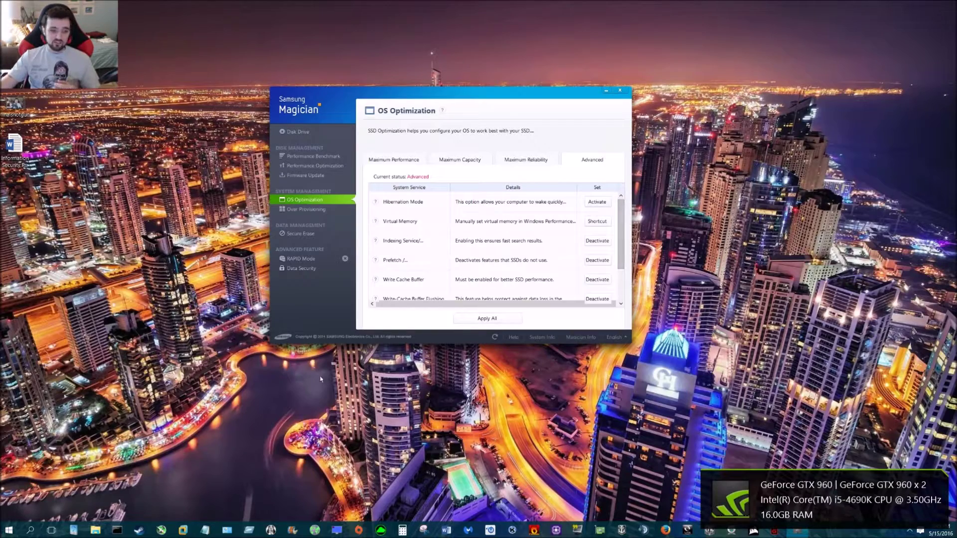
pyautogui.click(8, 531)
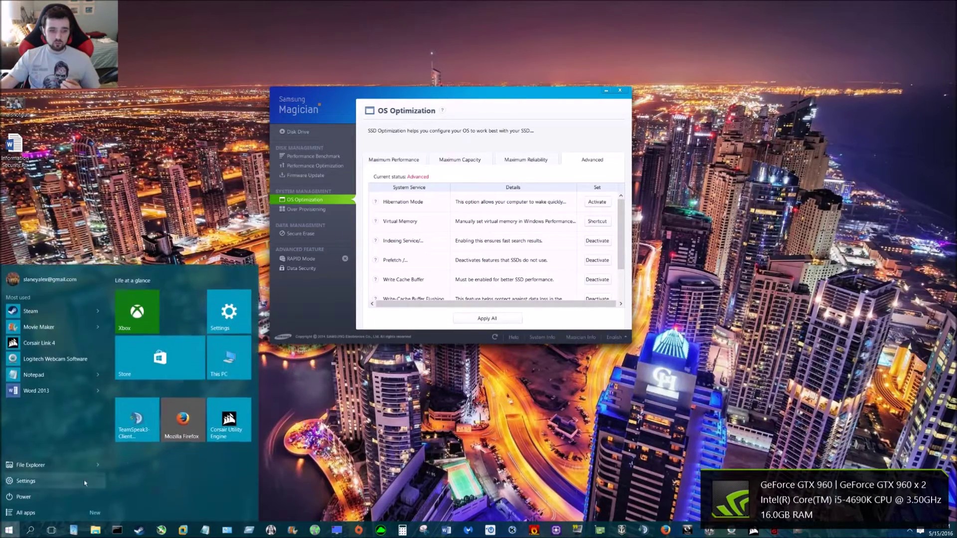
pyautogui.click(230, 349)
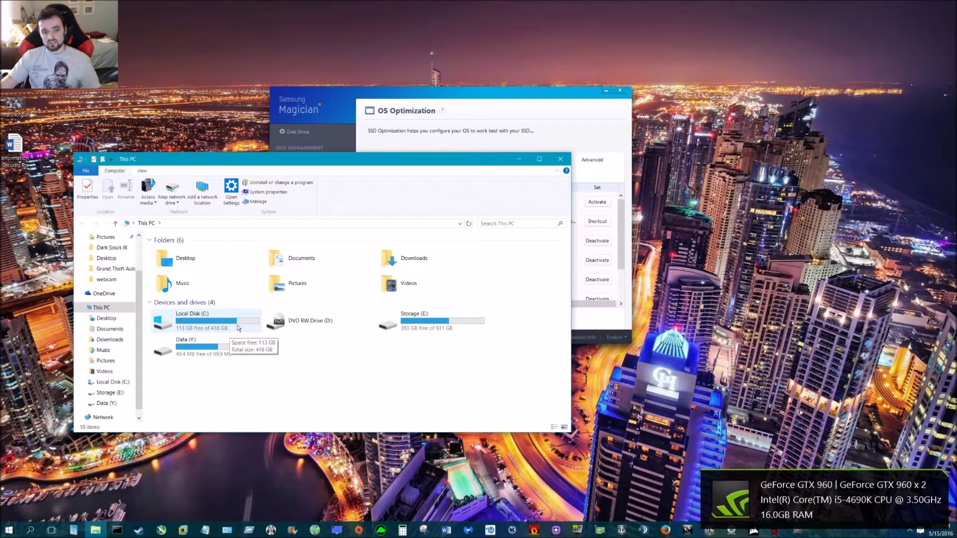
pyautogui.doubleClick(229, 327)
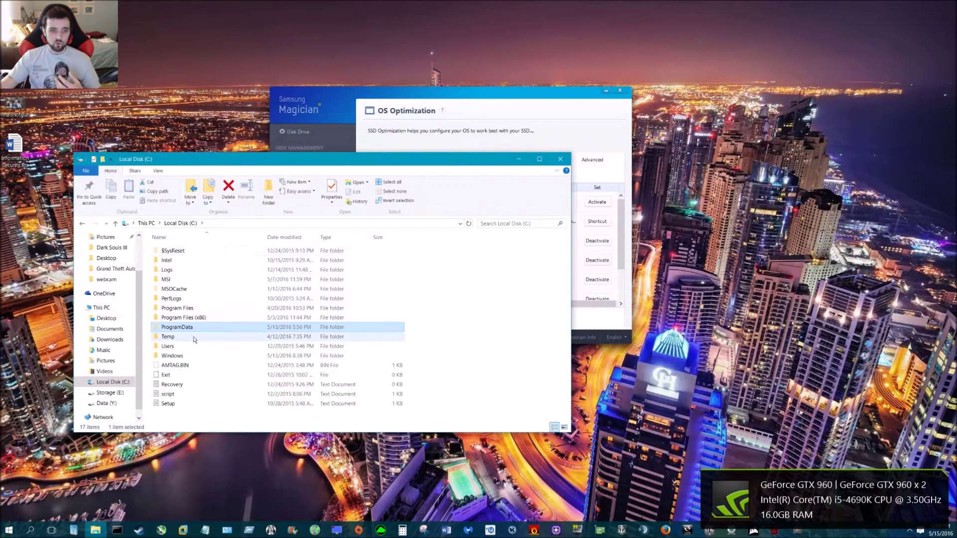
pyautogui.doubleClick(199, 318)
pyautogui.scroll(-8, 195, 329)
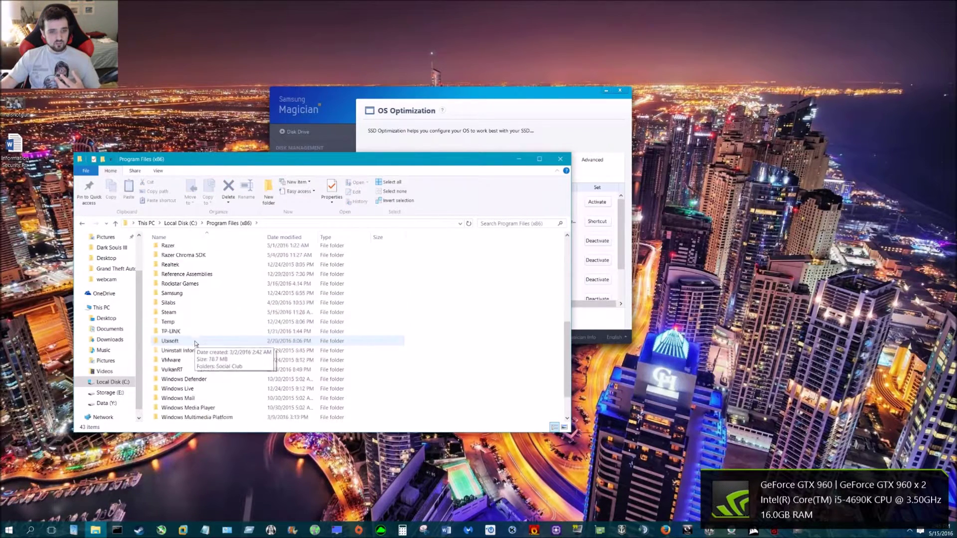
pyautogui.click(560, 159)
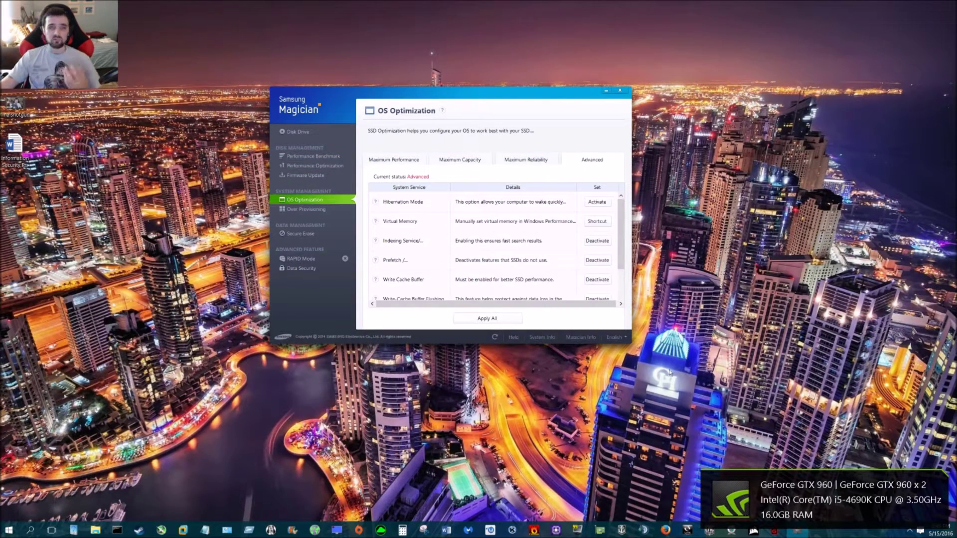